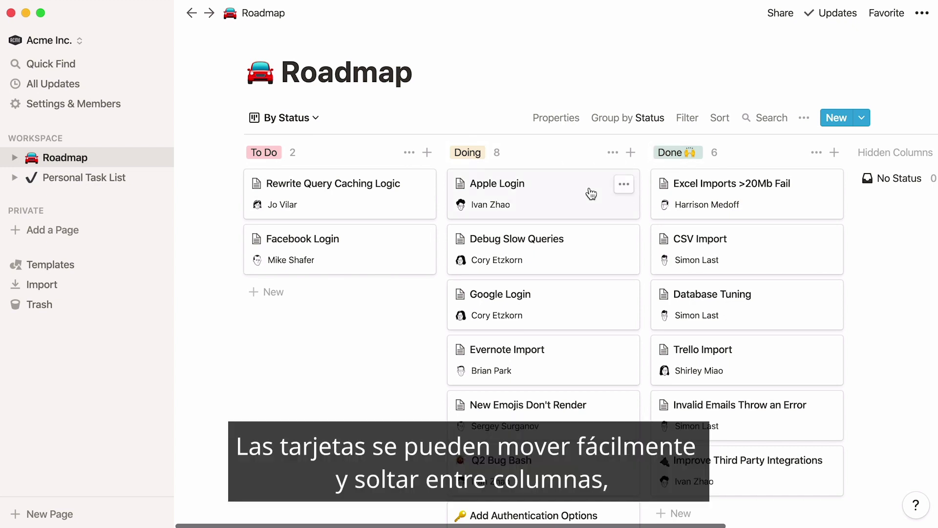
- Move Apple Login to Done and group the Roadmap board by Engineers, trying Product Manager first
{"action": "left_click_drag", "start_coordinate": [591, 192], "coordinate": [676, 177]}
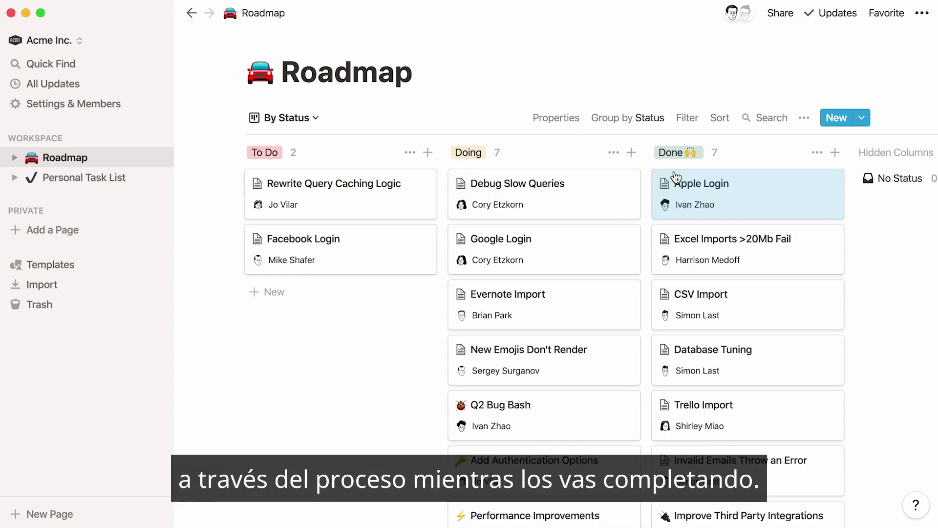
{"action": "left_click", "coordinate": [649, 122]}
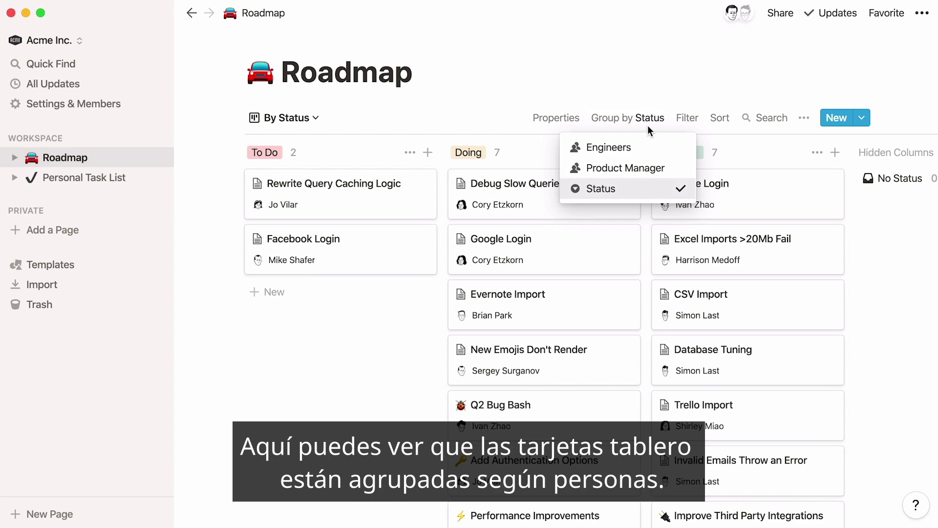
{"action": "left_click", "coordinate": [673, 168]}
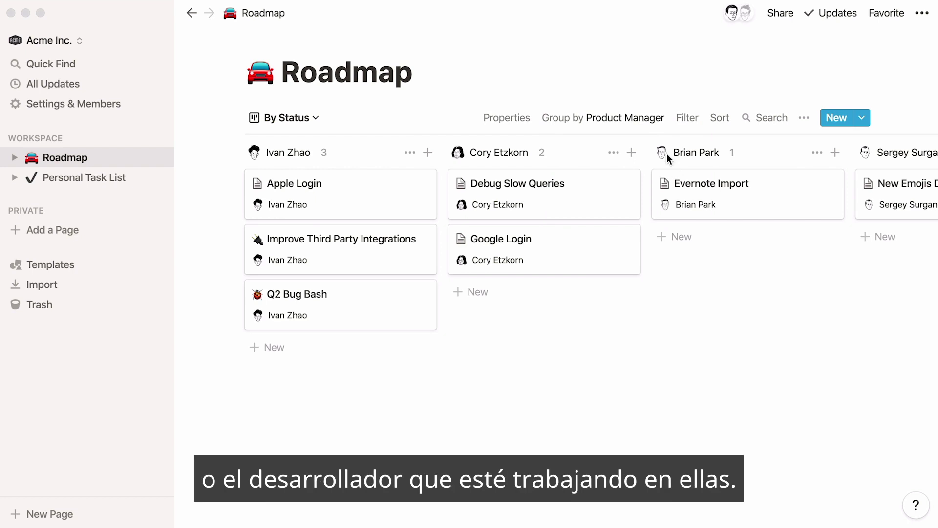
{"action": "left_click", "coordinate": [649, 119]}
{"action": "left_click", "coordinate": [649, 147]}
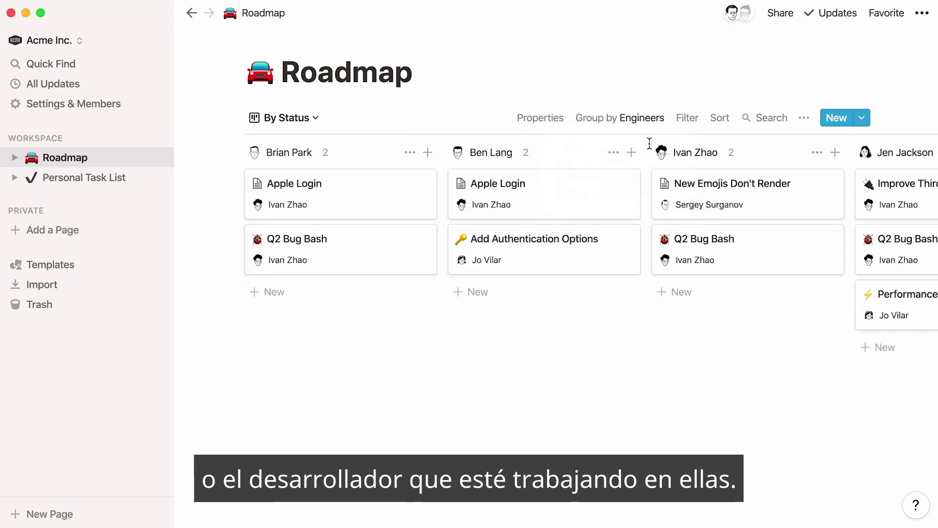
- On Personal Task List, add a Files & Media property named Attachments, keeping Date Created hidden
{"action": "left_click", "coordinate": [100, 185]}
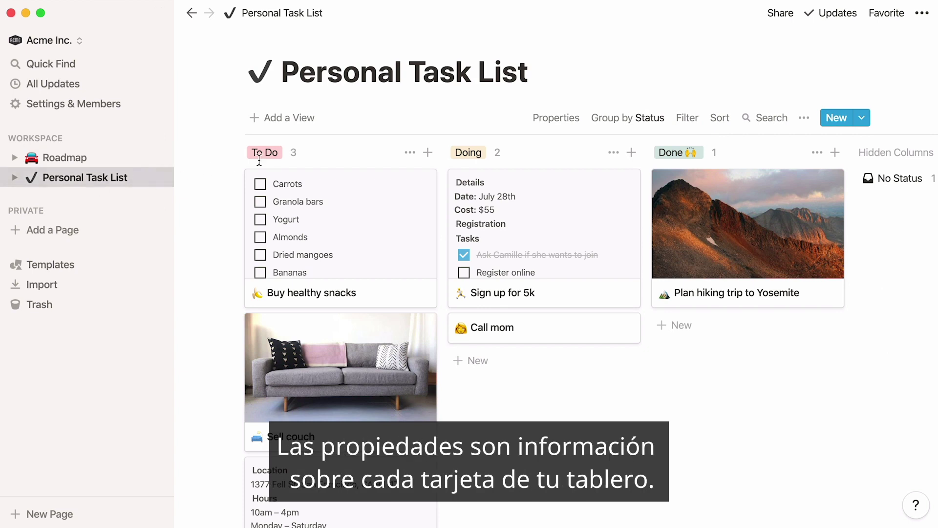
{"action": "left_click", "coordinate": [553, 128]}
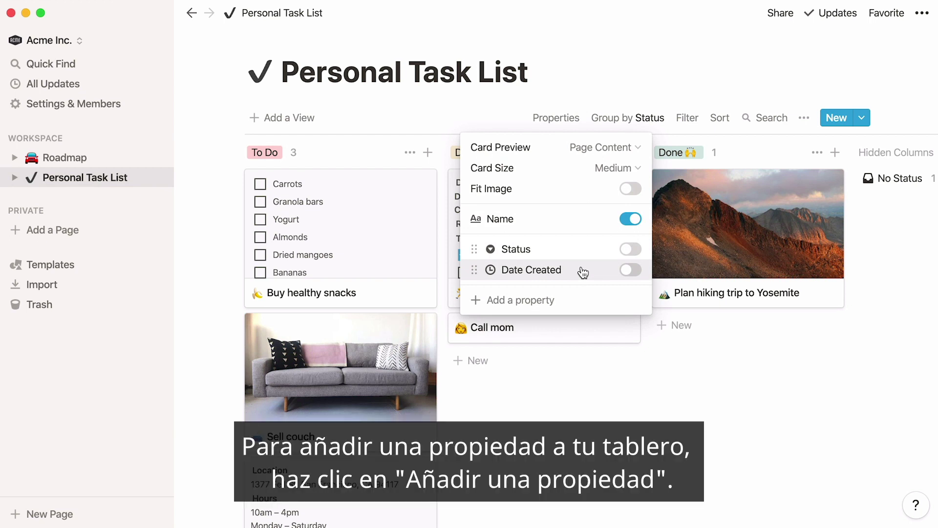
{"action": "left_click", "coordinate": [568, 299]}
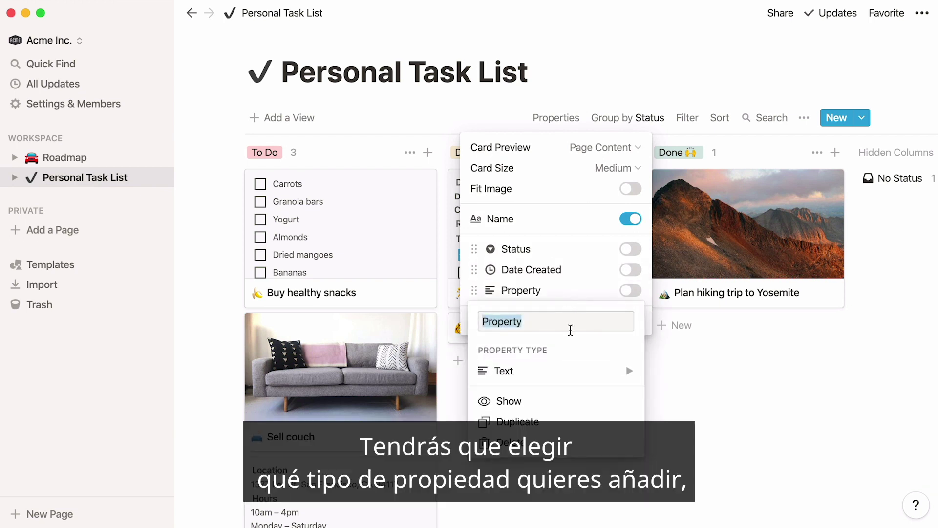
{"action": "left_click", "coordinate": [577, 370]}
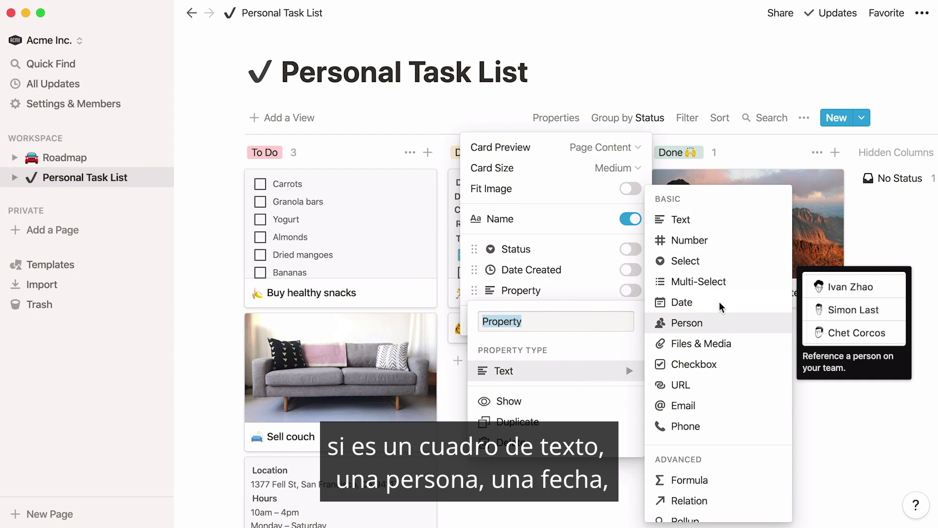
{"action": "type", "text": "Attachments"}
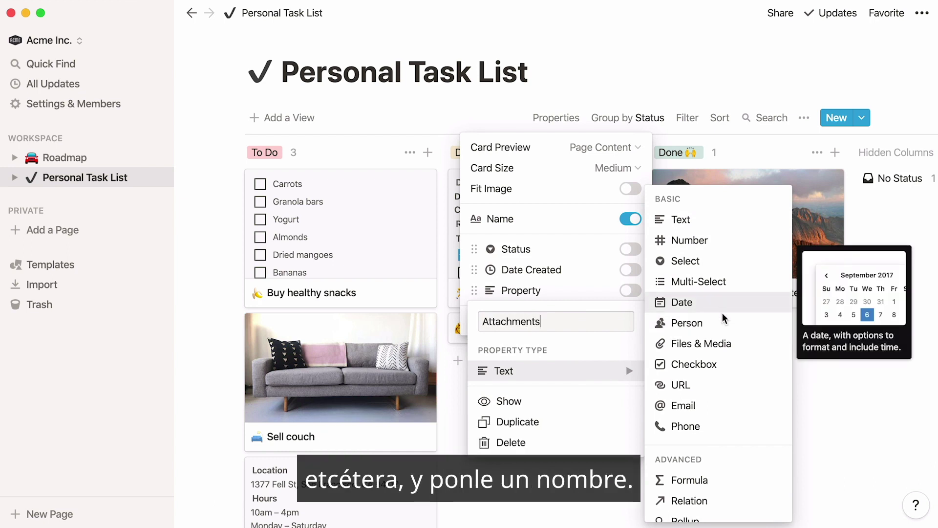
{"action": "left_click", "coordinate": [735, 341]}
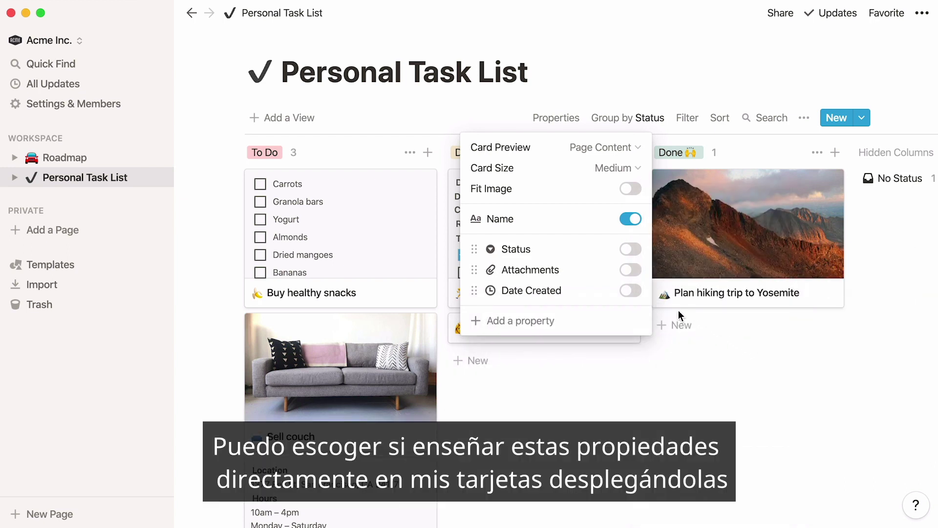
{"action": "left_click", "coordinate": [638, 292]}
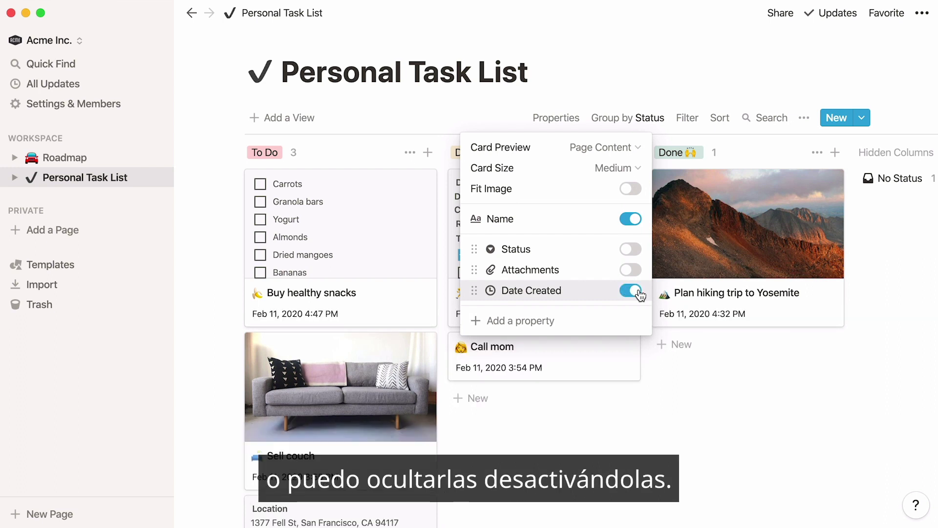
{"action": "left_click", "coordinate": [637, 292]}
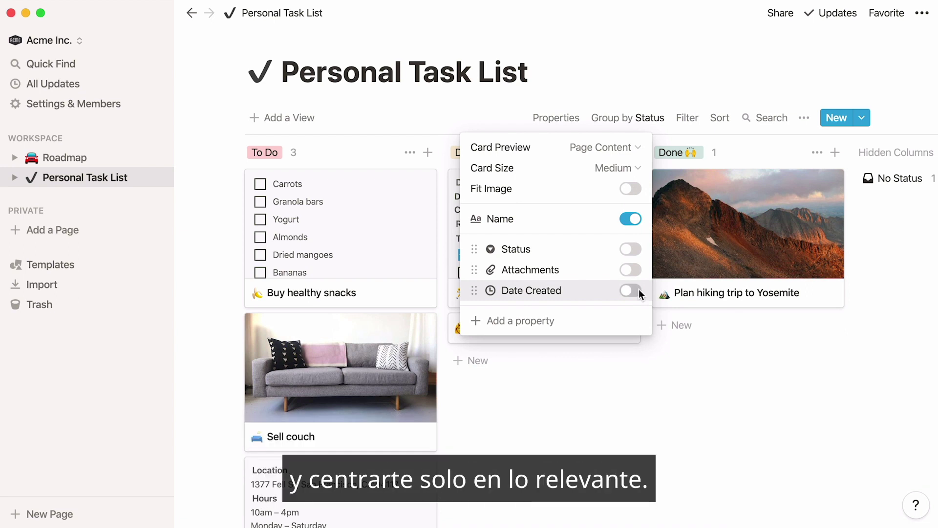
- Change the Plan hiking trip to Yosemite card's status from Done to Doing
{"action": "left_click", "coordinate": [704, 247]}
{"action": "left_click", "coordinate": [705, 252]}
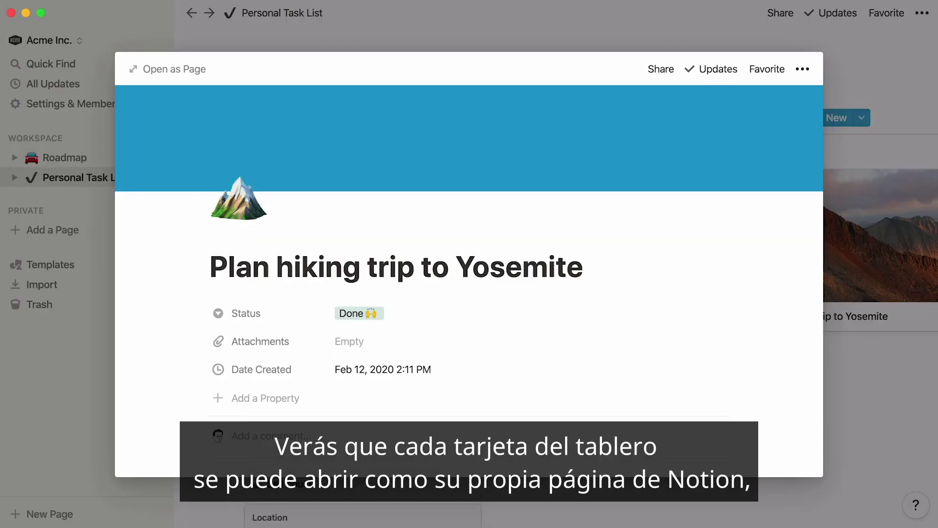
{"action": "scroll", "coordinate": [705, 252], "scroll_direction": "down", "scroll_amount": 9}
{"action": "scroll", "coordinate": [469, 281], "scroll_direction": "down", "scroll_amount": 10}
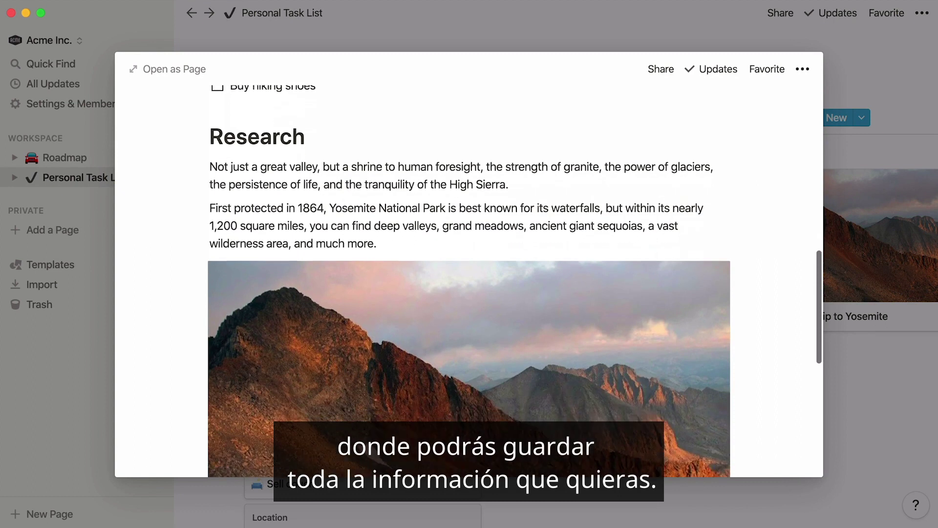
{"action": "scroll", "coordinate": [469, 281], "scroll_direction": "up", "scroll_amount": 12}
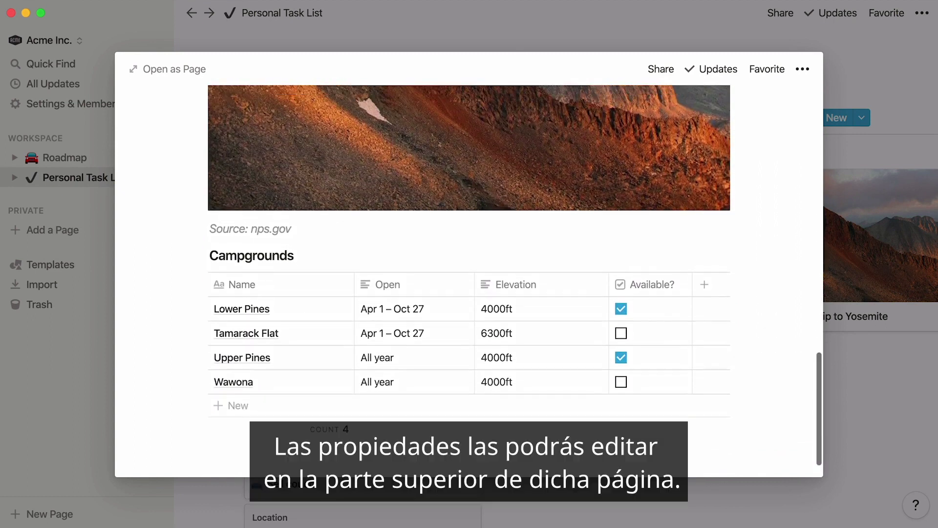
{"action": "scroll", "coordinate": [469, 264], "scroll_direction": "up", "scroll_amount": 5}
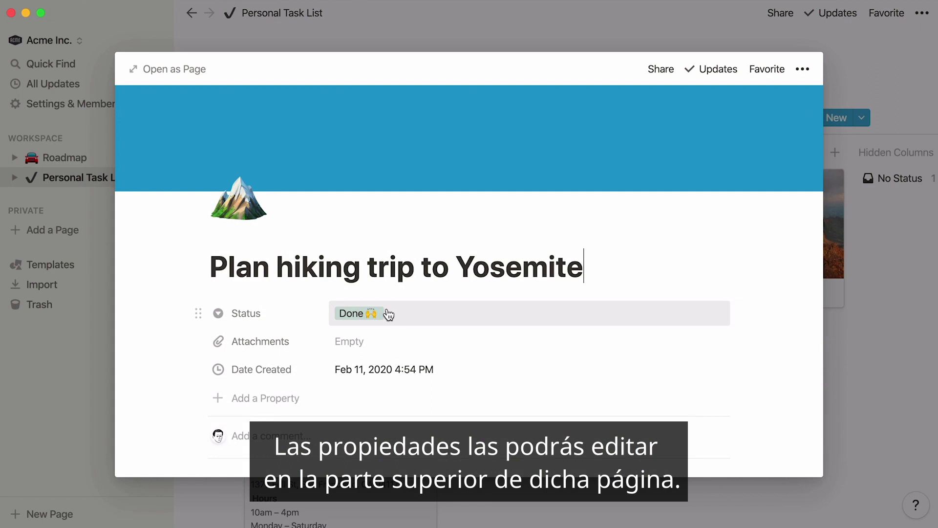
{"action": "left_click", "coordinate": [388, 314]}
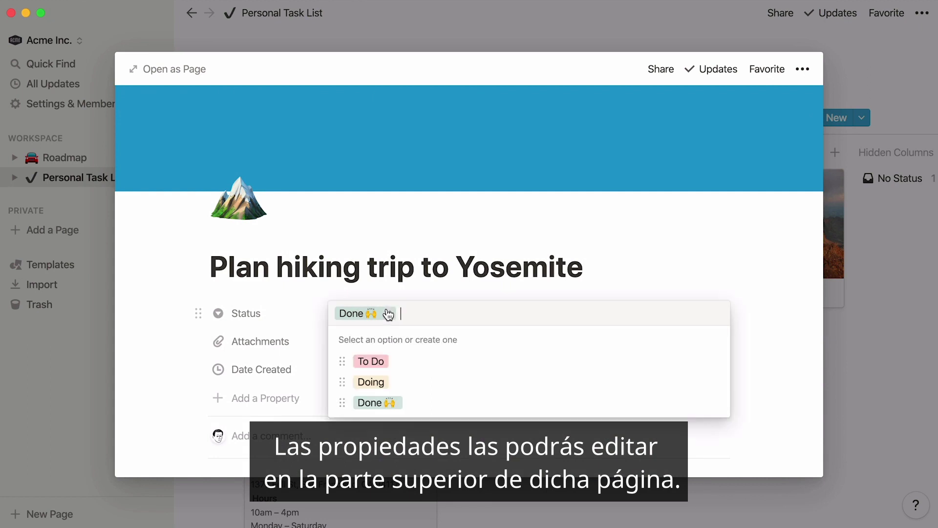
{"action": "left_click", "coordinate": [411, 379]}
{"action": "left_click", "coordinate": [837, 257]}
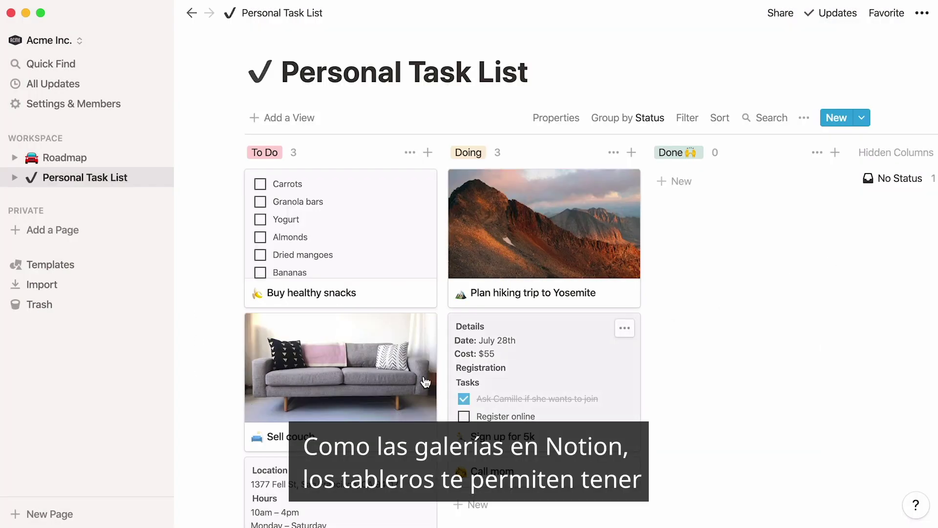
{"action": "mouse_move", "coordinate": [405, 389]}
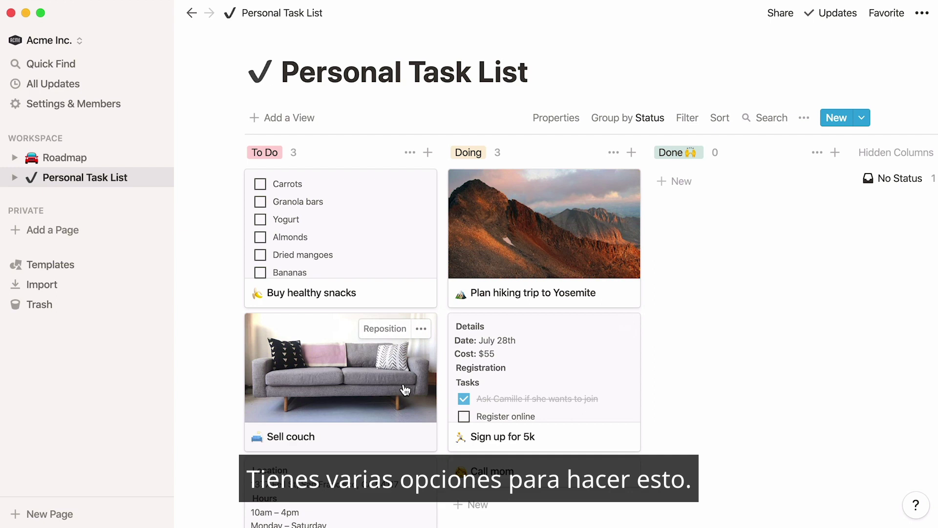
- Add a blue floral cover image to the Sell couch page
{"action": "left_click", "coordinate": [405, 390]}
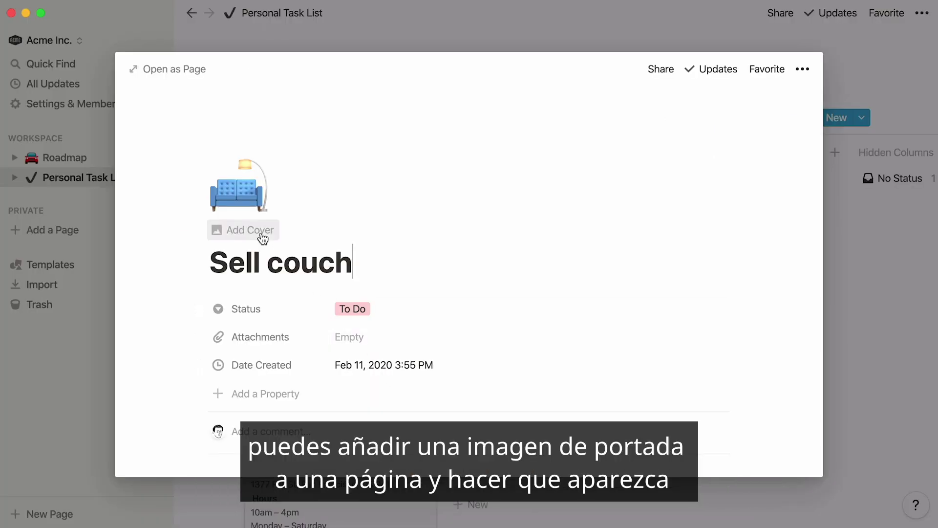
{"action": "left_click", "coordinate": [261, 236]}
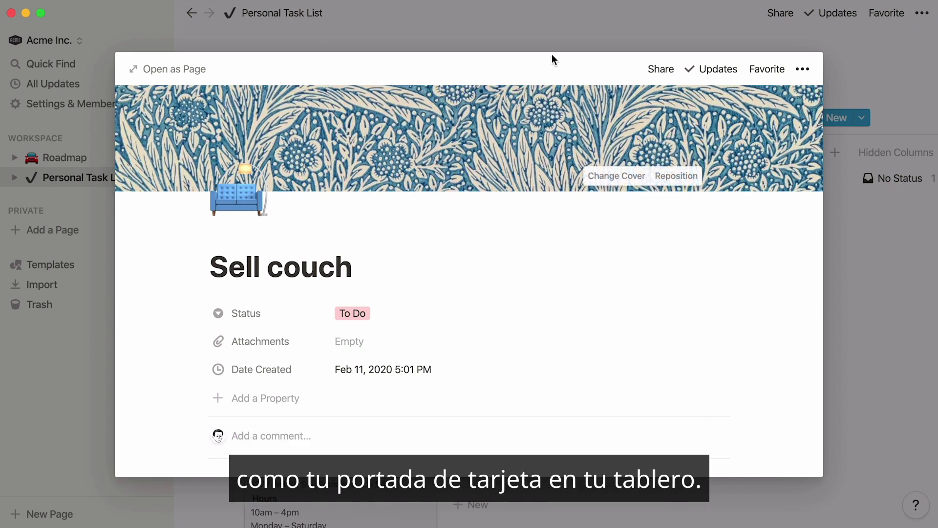
{"action": "left_click", "coordinate": [584, 32]}
{"action": "left_click", "coordinate": [577, 119]}
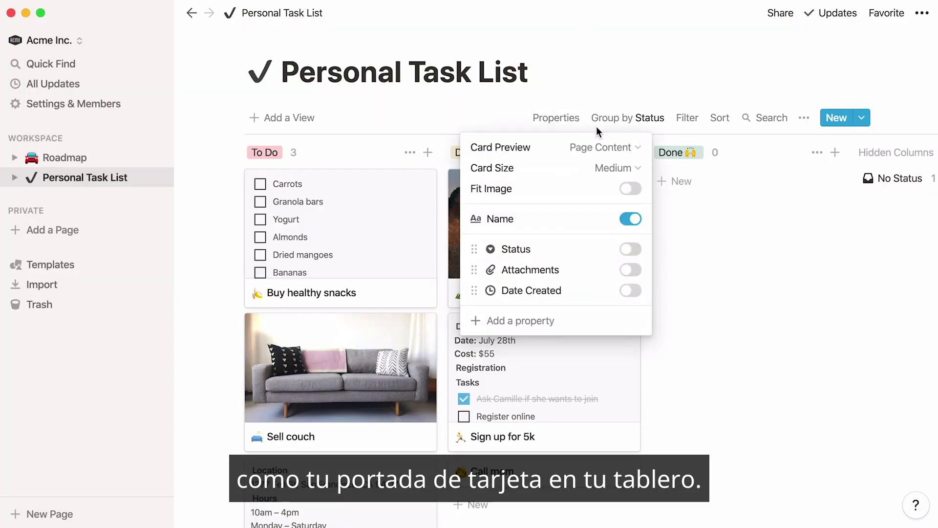
- Set Card Preview to Attachments, after trying Page Cover and Page Content
{"action": "left_click", "coordinate": [636, 147]}
{"action": "left_click", "coordinate": [625, 194]}
{"action": "left_click", "coordinate": [635, 147]}
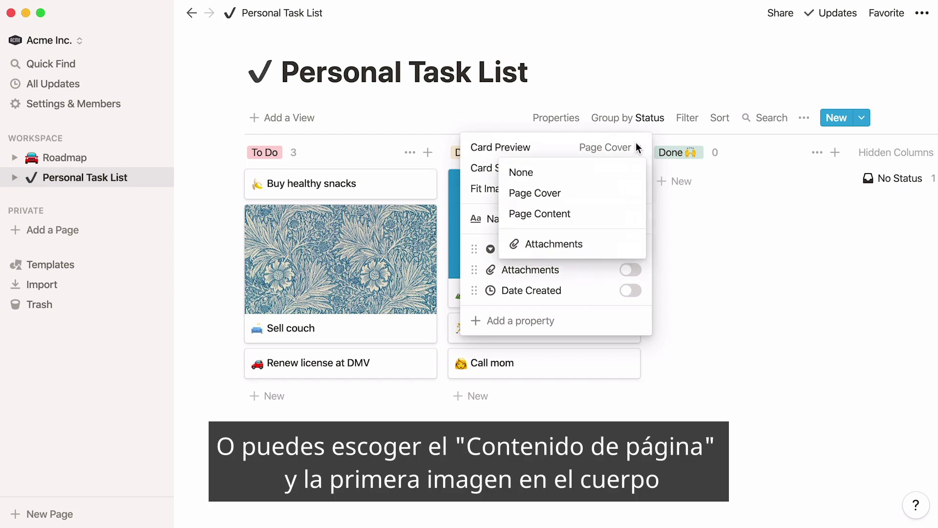
{"action": "left_click", "coordinate": [614, 213]}
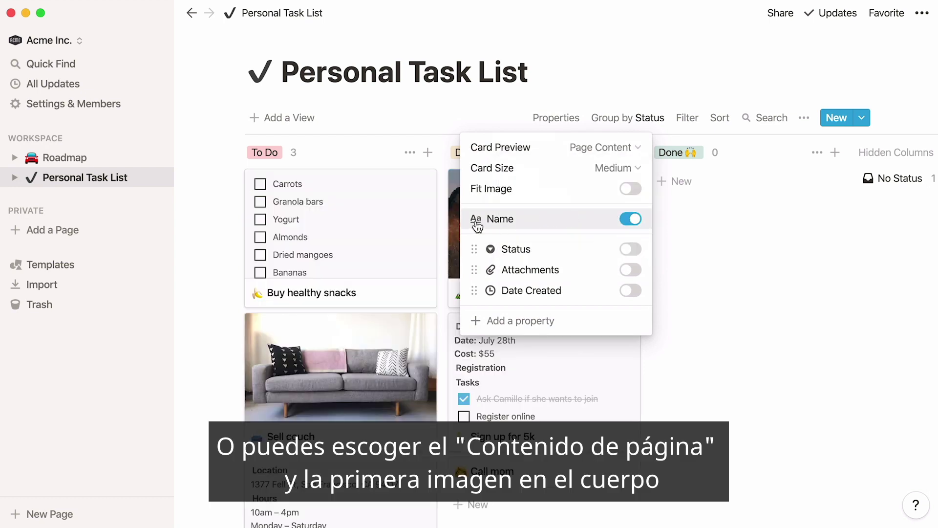
{"action": "left_click", "coordinate": [453, 227]}
{"action": "scroll", "coordinate": [452, 227], "scroll_direction": "down", "scroll_amount": 4}
{"action": "scroll", "coordinate": [453, 227], "scroll_direction": "down", "scroll_amount": 6}
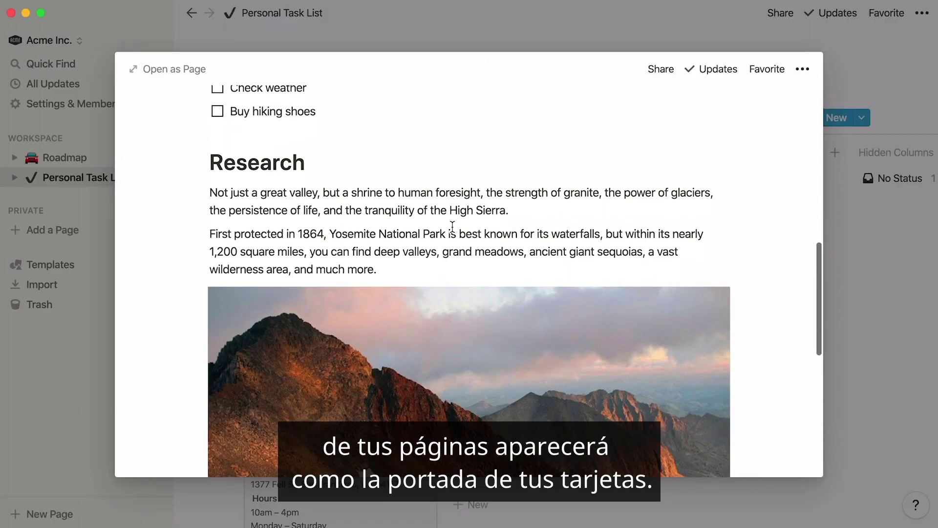
{"action": "key", "text": "Escape"}
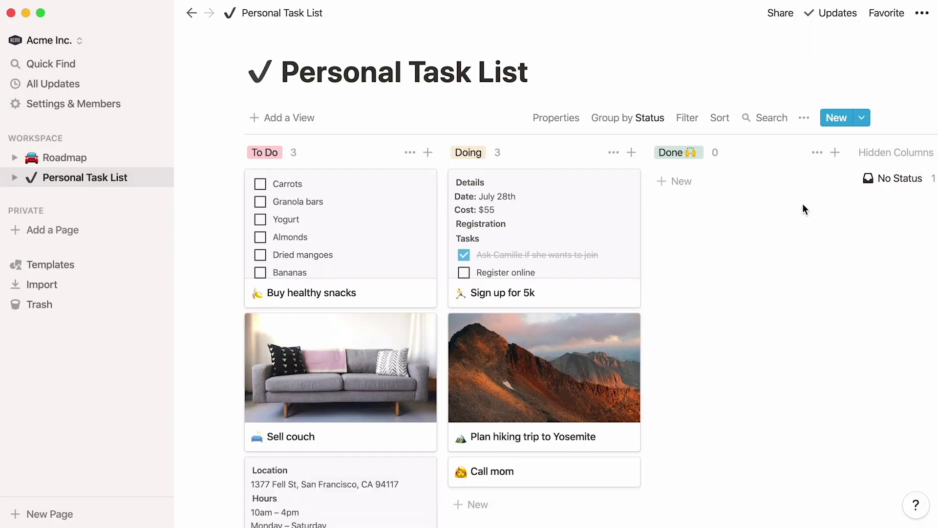
{"action": "left_click", "coordinate": [573, 121]}
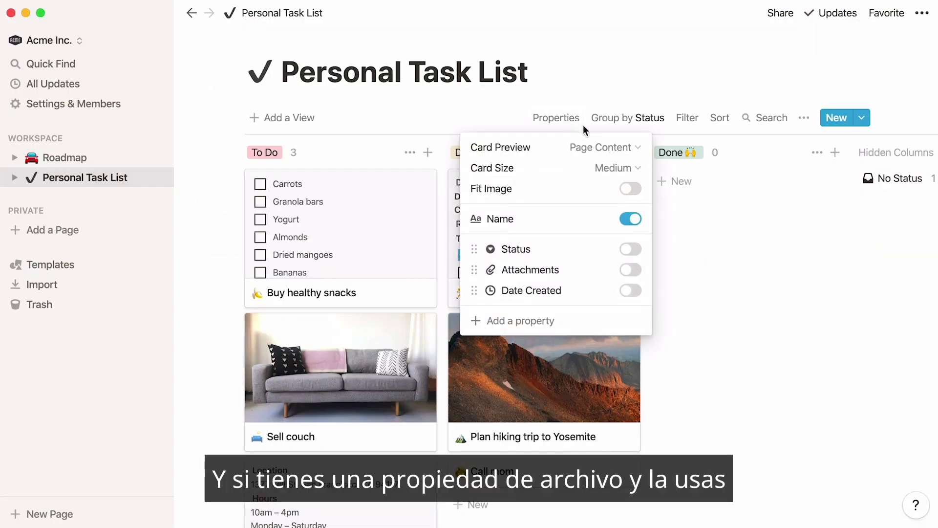
{"action": "left_click", "coordinate": [622, 149]}
{"action": "left_click", "coordinate": [610, 245]}
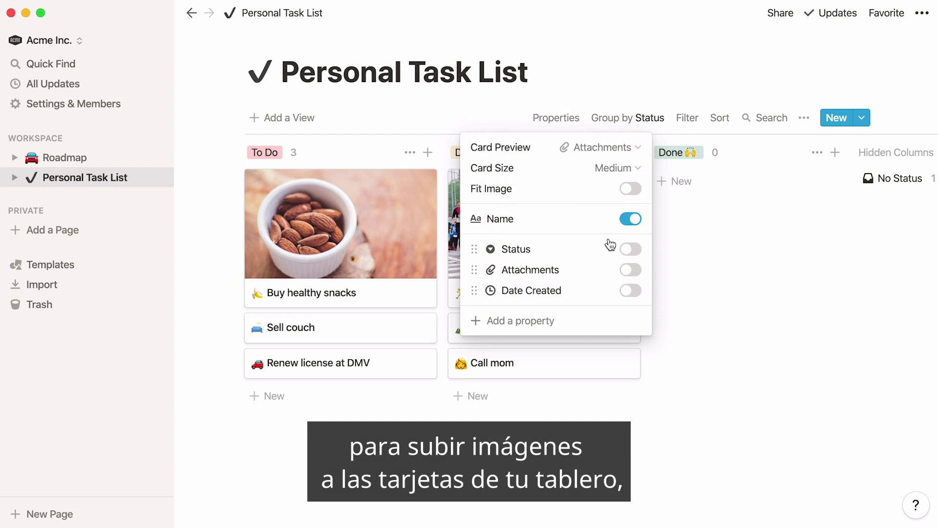
- Set the Personal Task List card size to Large, then go to the Roadmap board
{"action": "left_click", "coordinate": [713, 207]}
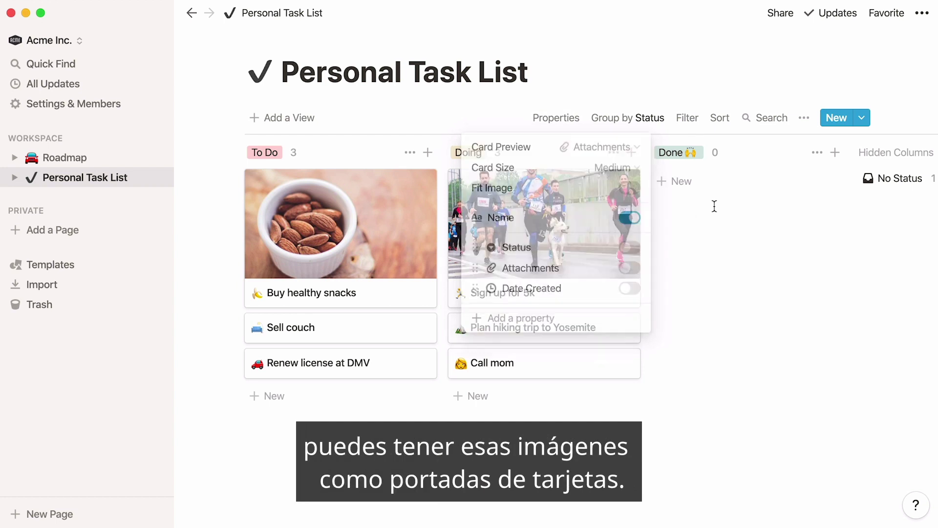
{"action": "left_click", "coordinate": [559, 124]}
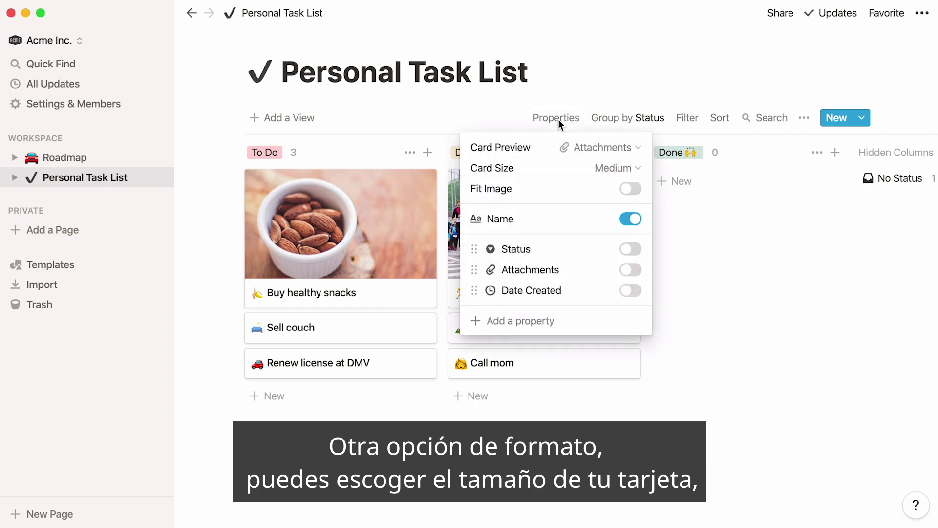
{"action": "left_click", "coordinate": [627, 168]}
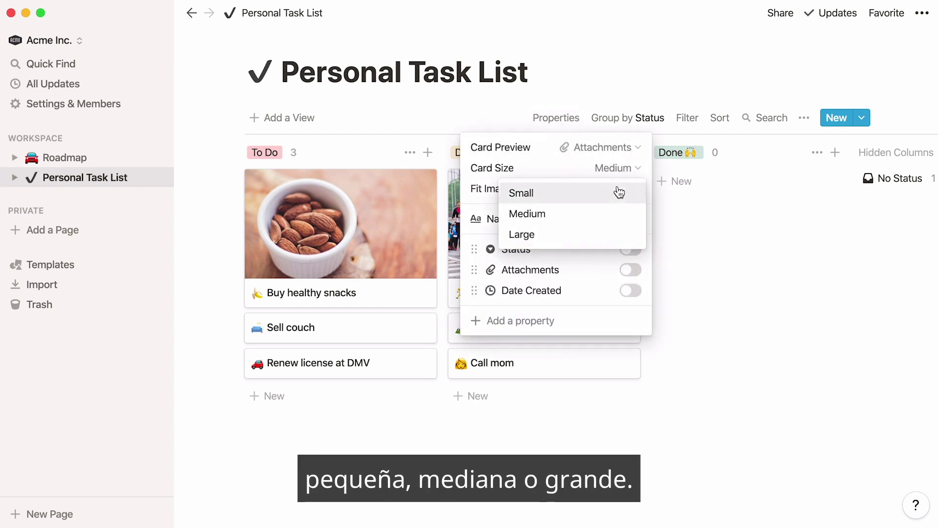
{"action": "left_click", "coordinate": [621, 237]}
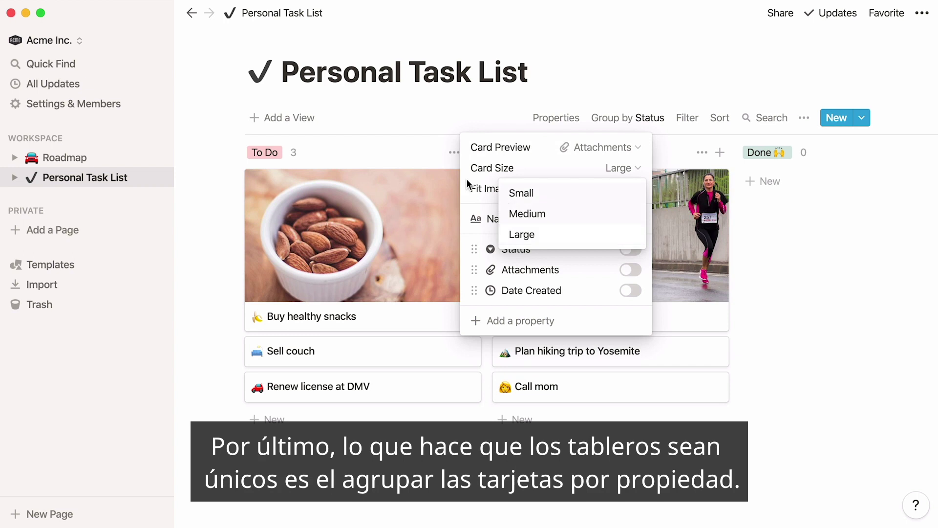
{"action": "left_click", "coordinate": [99, 157]}
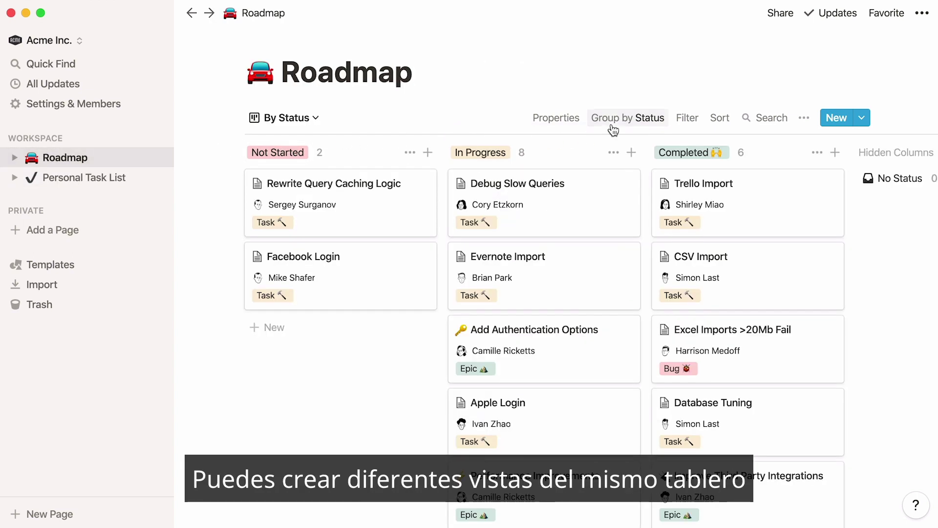
{"action": "left_click", "coordinate": [611, 124]}
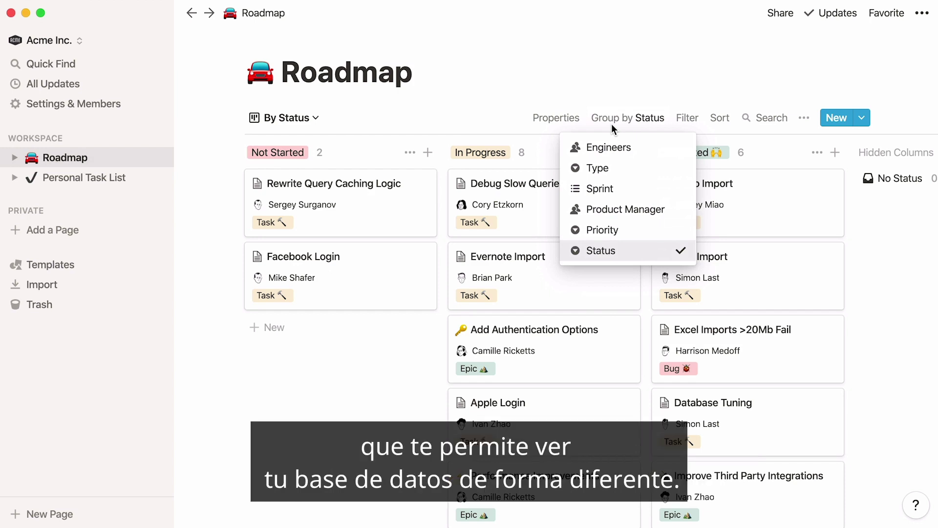
{"action": "left_click", "coordinate": [650, 148]}
{"action": "left_click", "coordinate": [647, 167]}
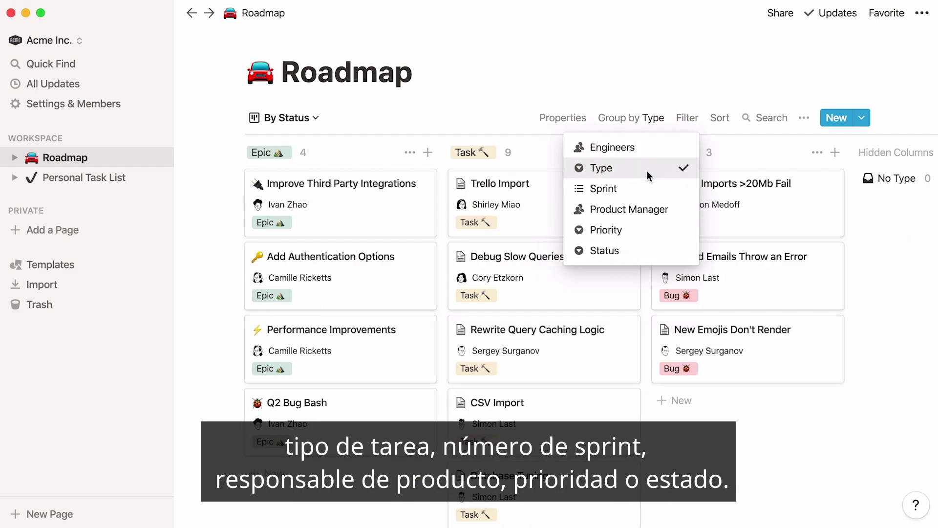
{"action": "left_click", "coordinate": [644, 188]}
{"action": "left_click", "coordinate": [677, 210]}
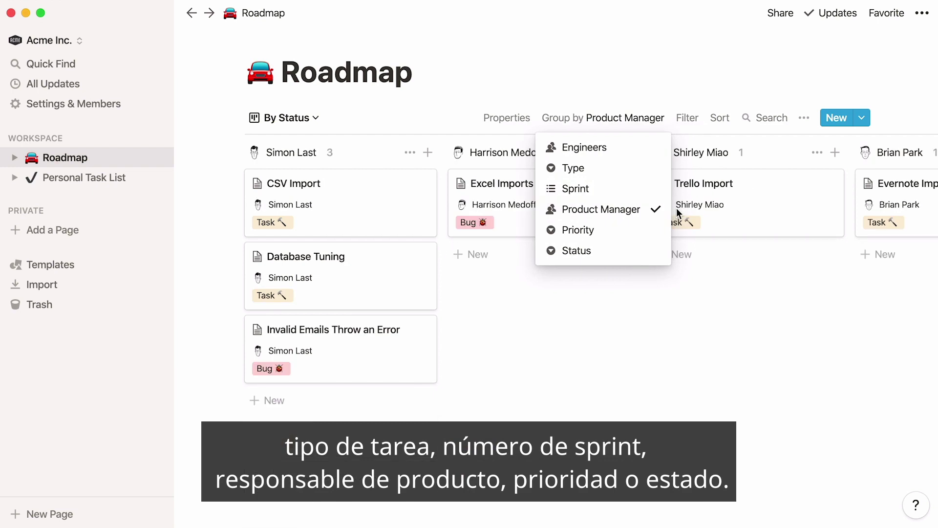
{"action": "left_click", "coordinate": [635, 228]}
{"action": "left_click", "coordinate": [637, 254]}
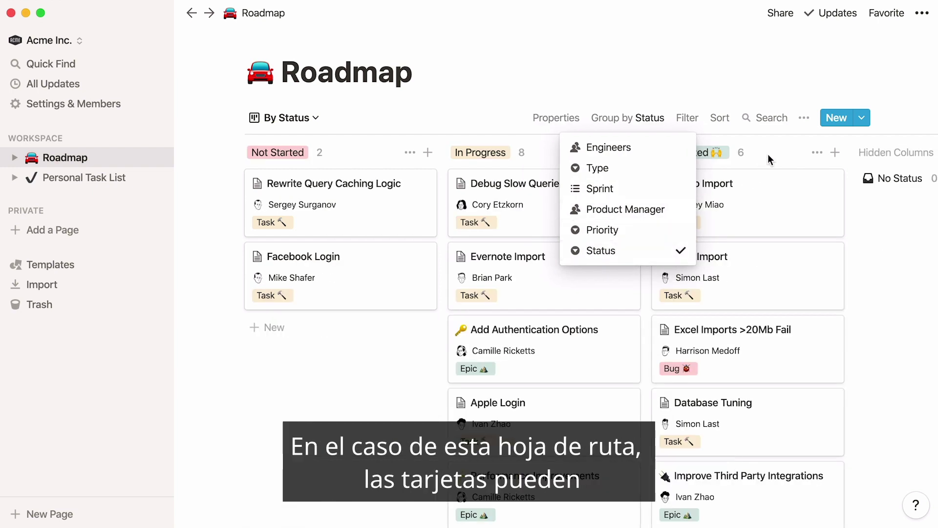
{"action": "left_click", "coordinate": [769, 159]}
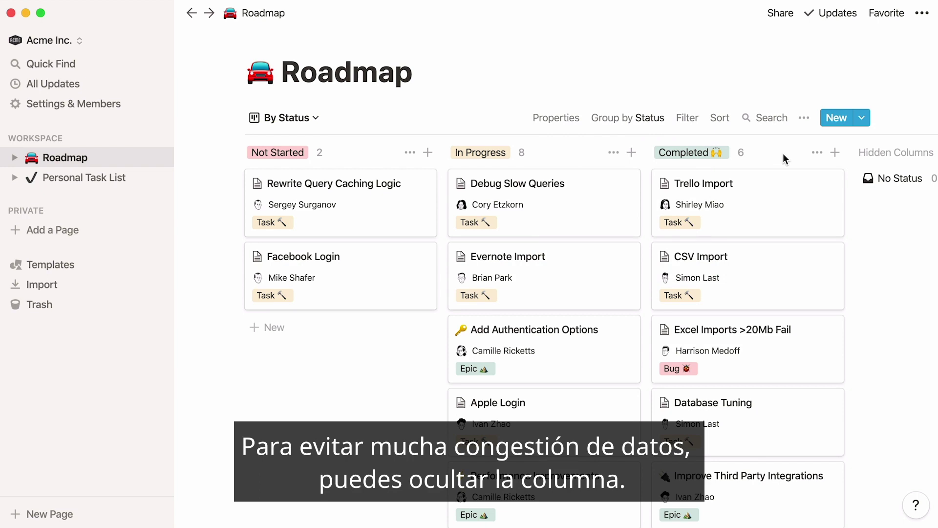
- Hide the Completed column and move Debug Slow Queries into it
{"action": "left_click", "coordinate": [813, 152]}
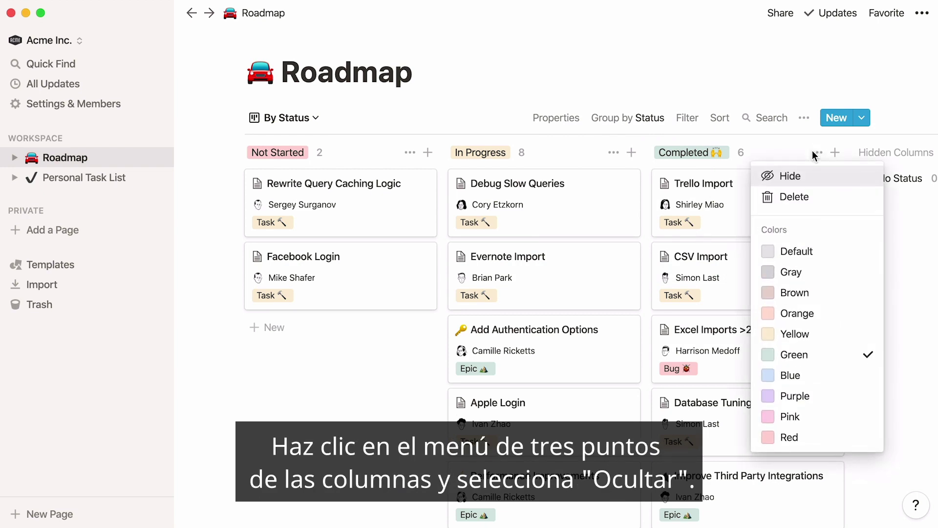
{"action": "left_click", "coordinate": [819, 177]}
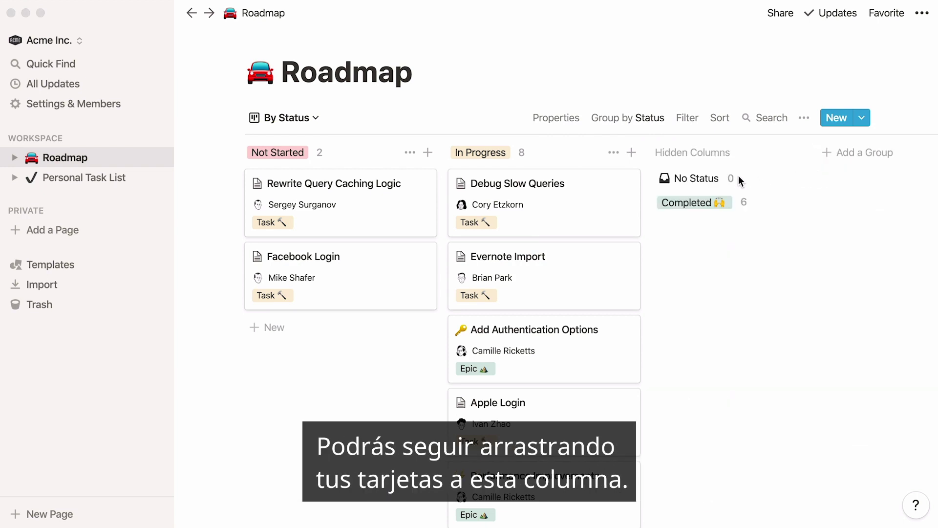
{"action": "left_click_drag", "start_coordinate": [566, 204], "coordinate": [669, 210]}
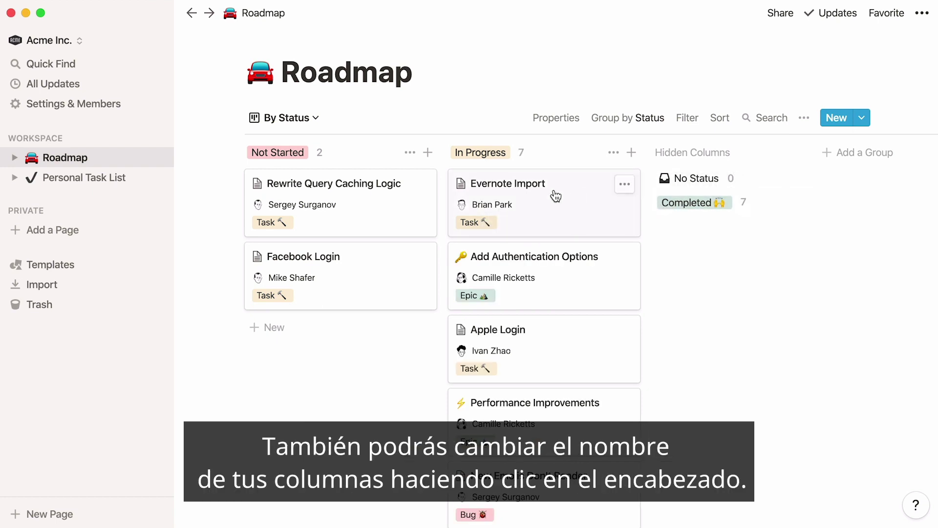
- Rename the Not Started column to Backlog
{"action": "left_click", "coordinate": [303, 154]}
{"action": "type", "text": "Backlog"}
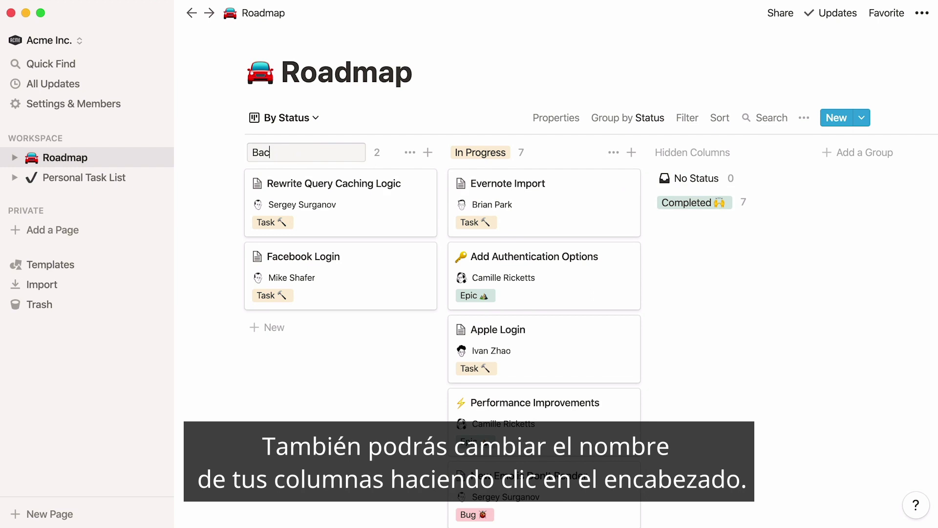
{"action": "left_click", "coordinate": [419, 112]}
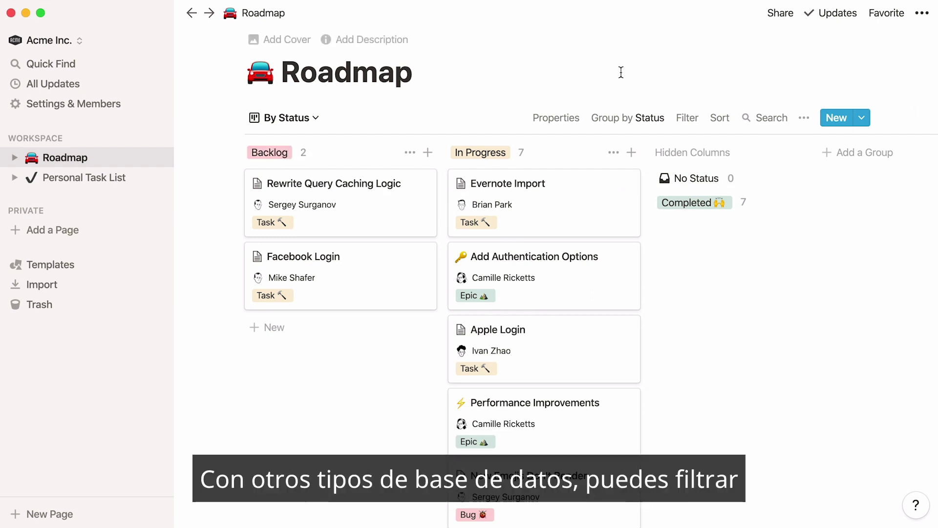
{"action": "left_click", "coordinate": [687, 120]}
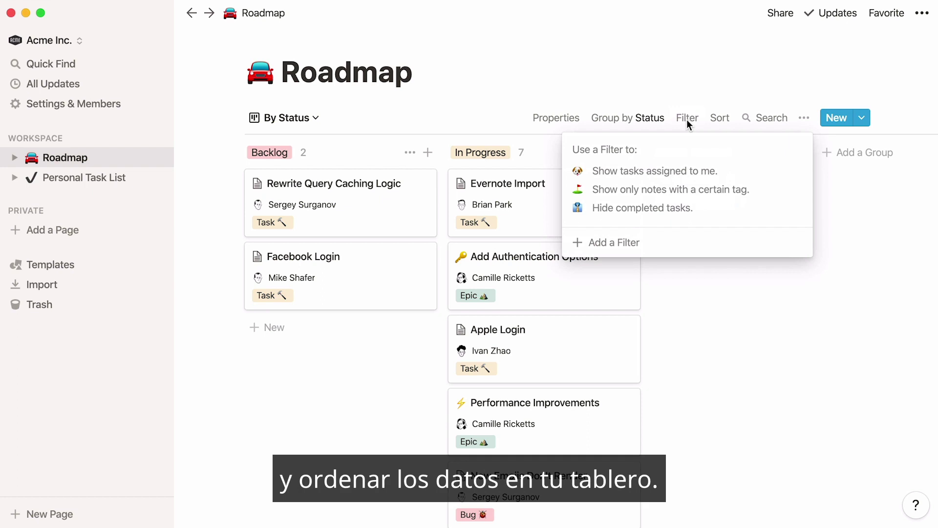
{"action": "left_click", "coordinate": [651, 243]}
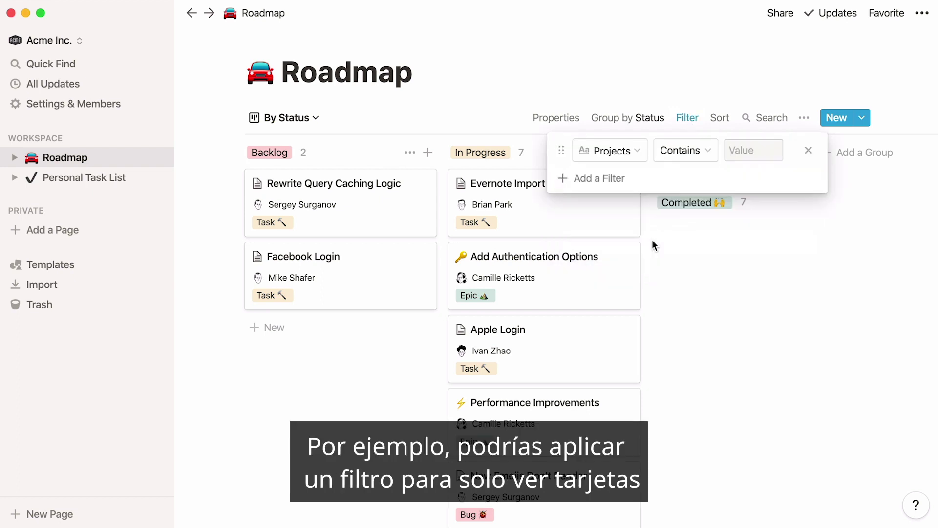
{"action": "left_click", "coordinate": [636, 154]}
{"action": "left_click", "coordinate": [653, 282]}
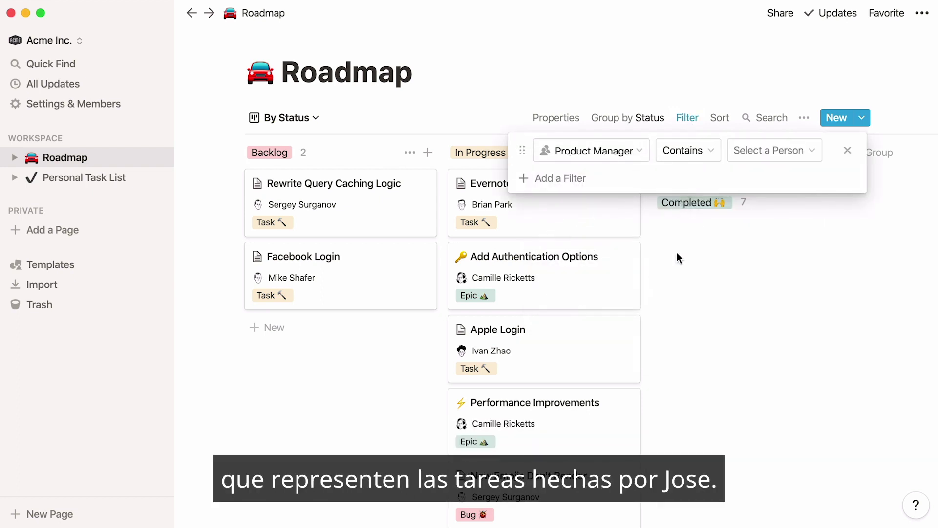
{"action": "left_click", "coordinate": [781, 154]}
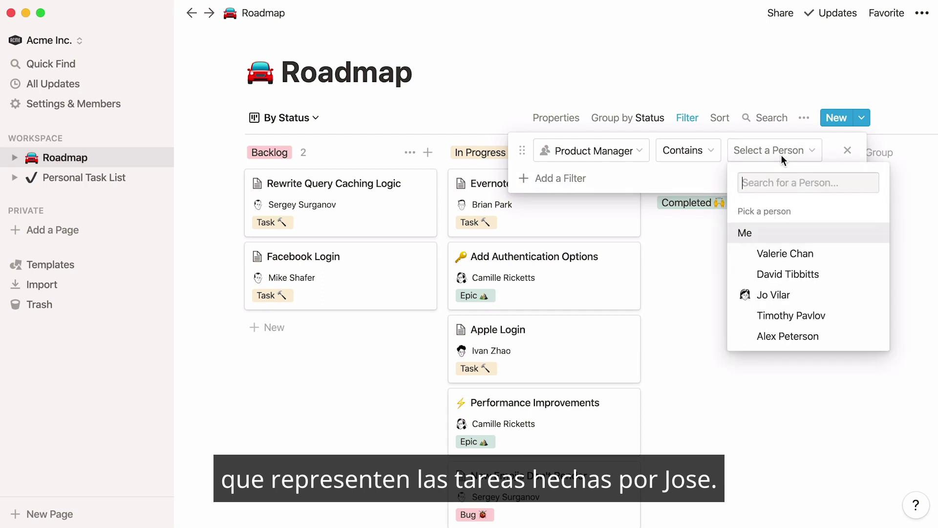
{"action": "left_click", "coordinate": [816, 294]}
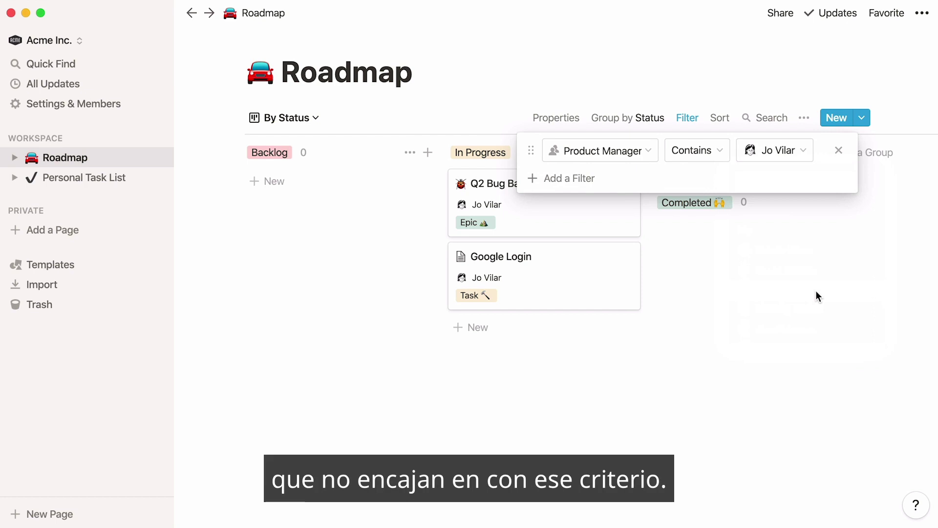
{"action": "left_click", "coordinate": [839, 150]}
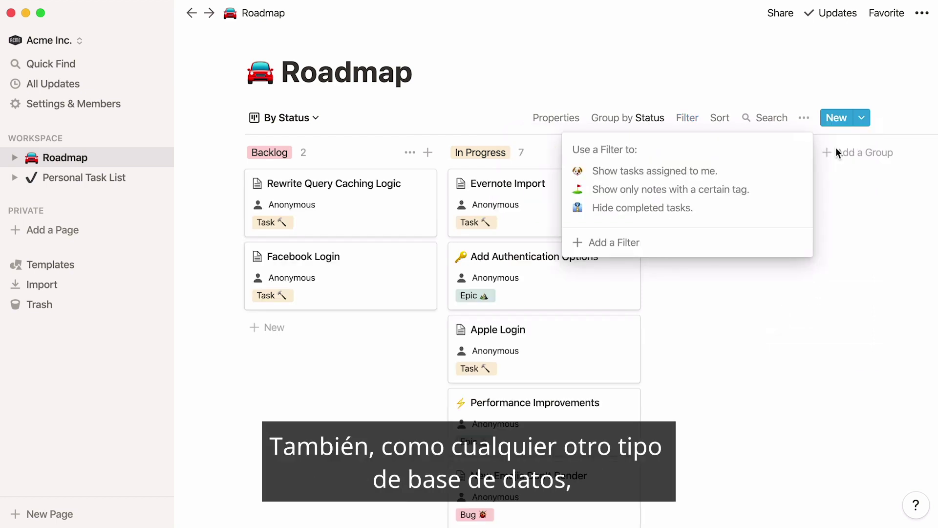
{"action": "left_click", "coordinate": [836, 149]}
- Look through the Sprints, Bugs and By Status views, then switch to High Priority
{"action": "left_click", "coordinate": [317, 122]}
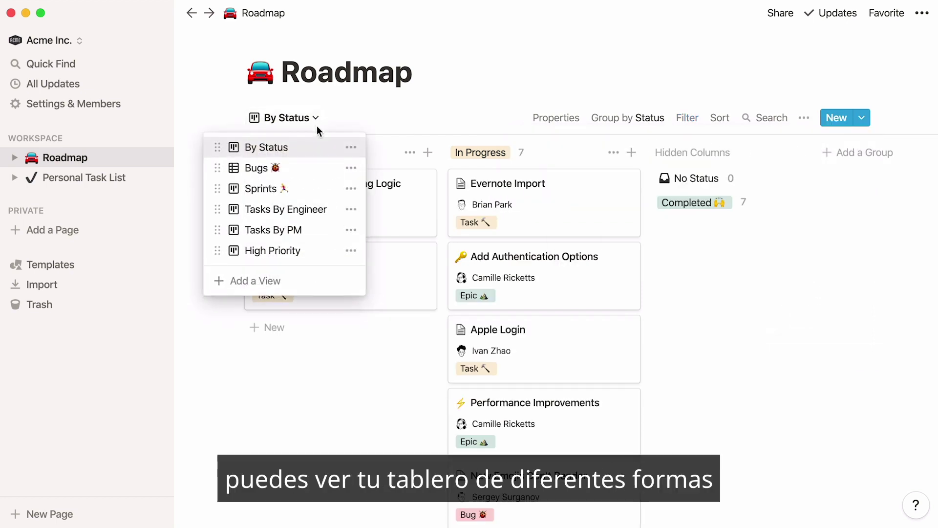
{"action": "left_click", "coordinate": [308, 289]}
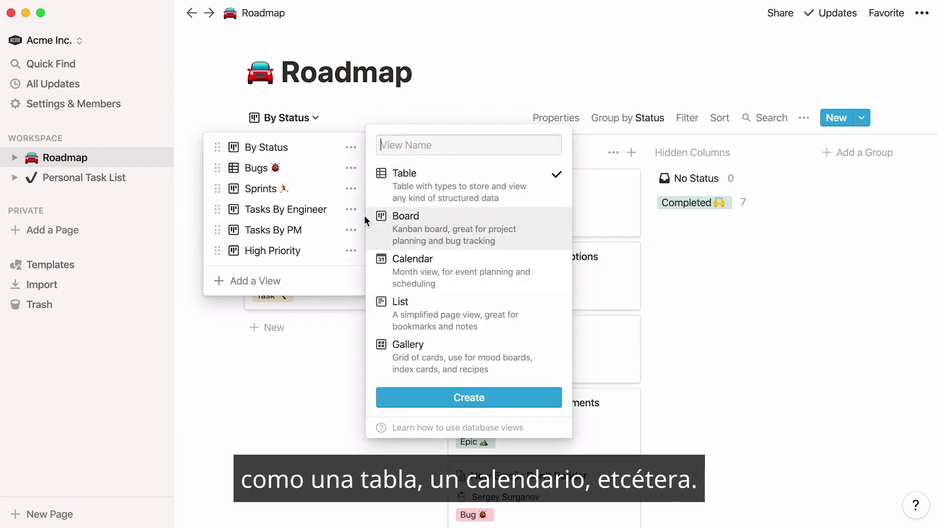
{"action": "left_click", "coordinate": [299, 188]}
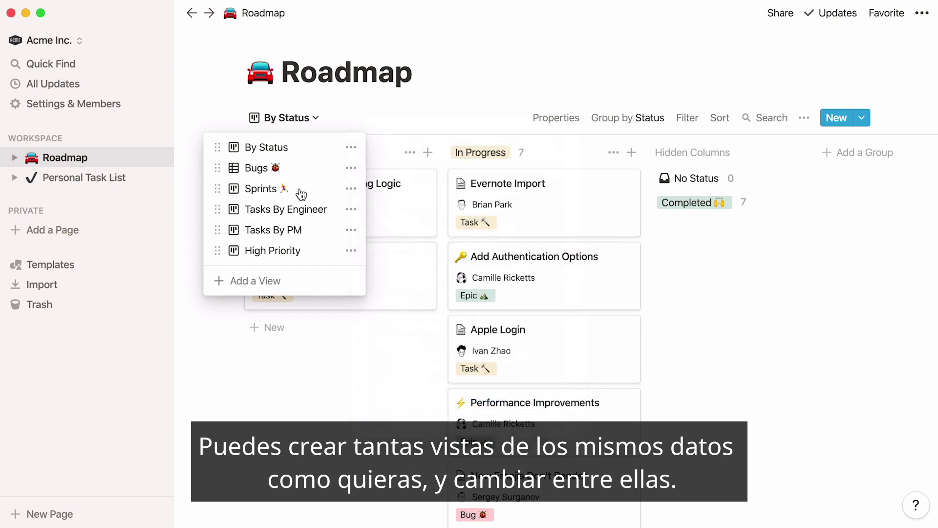
{"action": "left_click", "coordinate": [300, 192]}
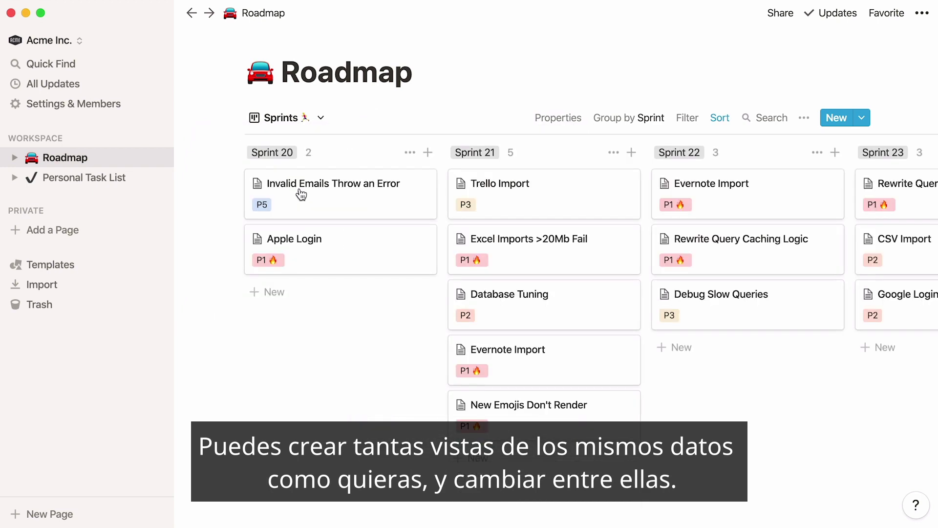
{"action": "left_click", "coordinate": [326, 120]}
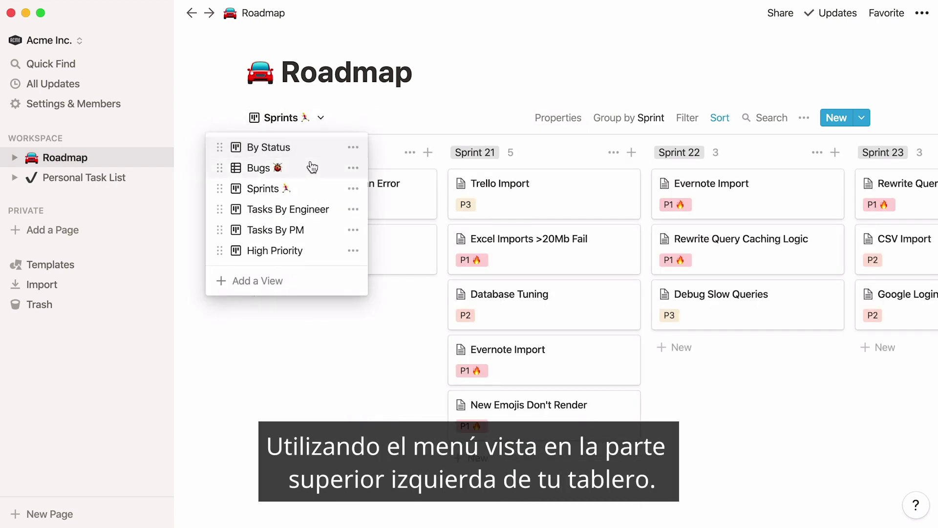
{"action": "left_click", "coordinate": [311, 166]}
{"action": "left_click", "coordinate": [313, 118]}
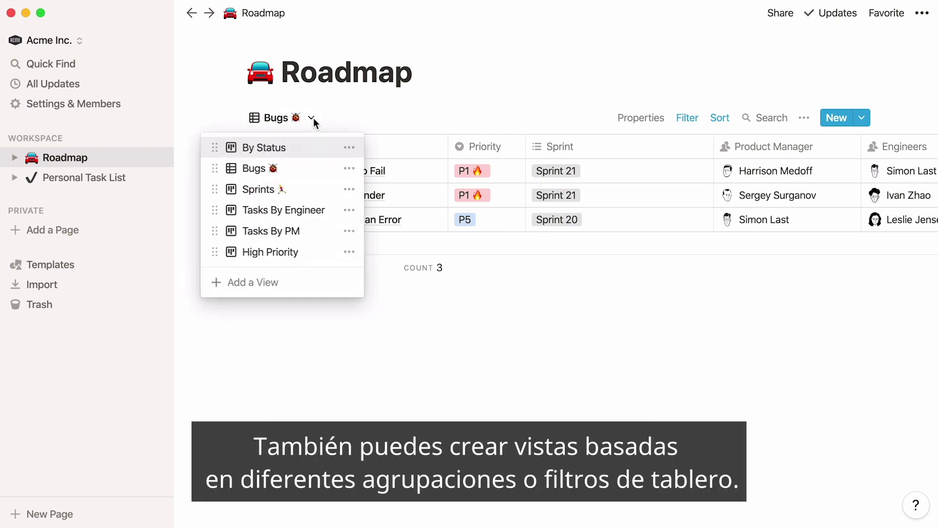
{"action": "left_click", "coordinate": [310, 148]}
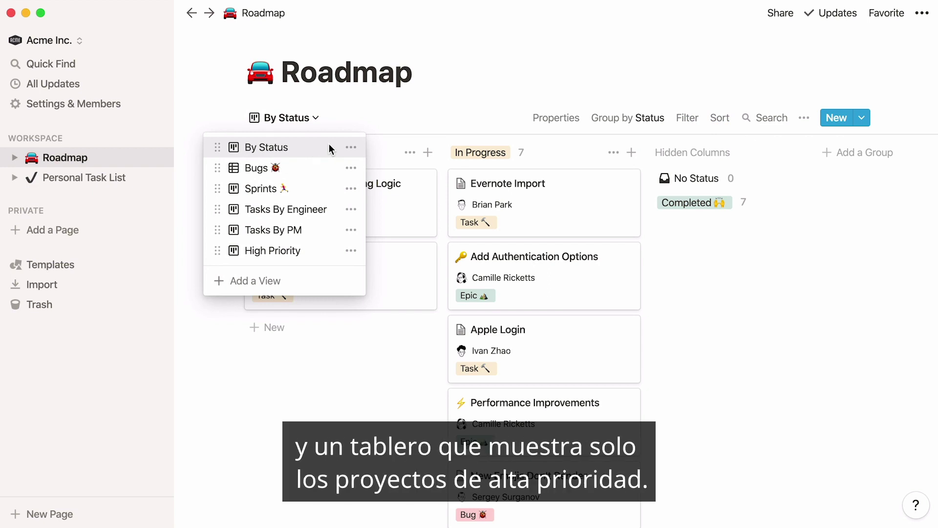
{"action": "left_click", "coordinate": [318, 251]}
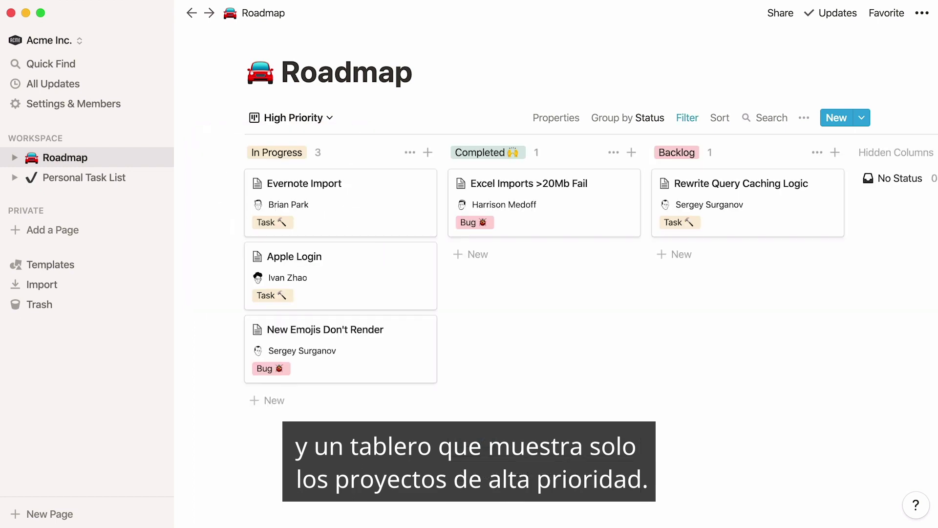